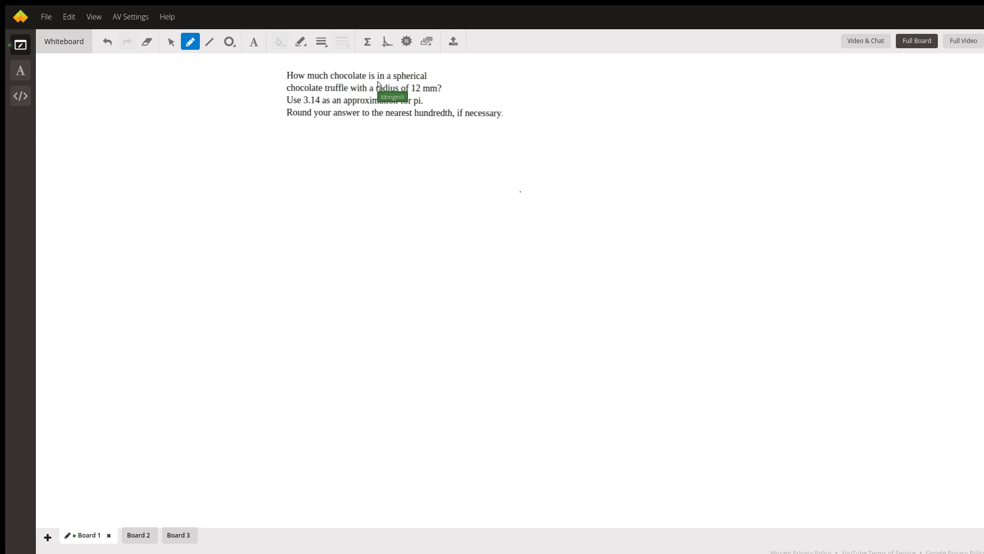
Underline 'in', 'spherical' and 'radius of 12 mm', then shift the '1.0 m = 1000mm' note left
left_click_drag(373, 81, 387, 81)
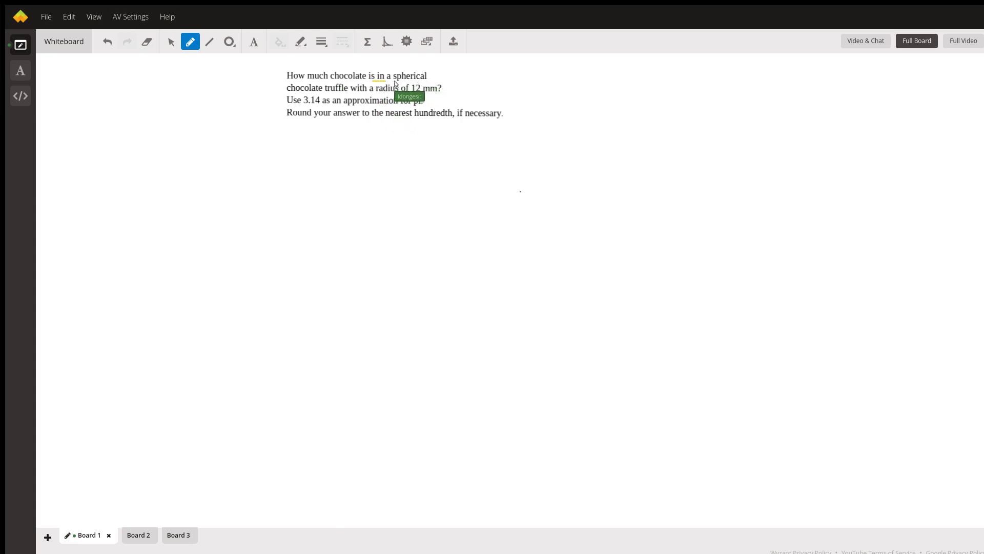
left_click_drag(394, 80, 427, 80)
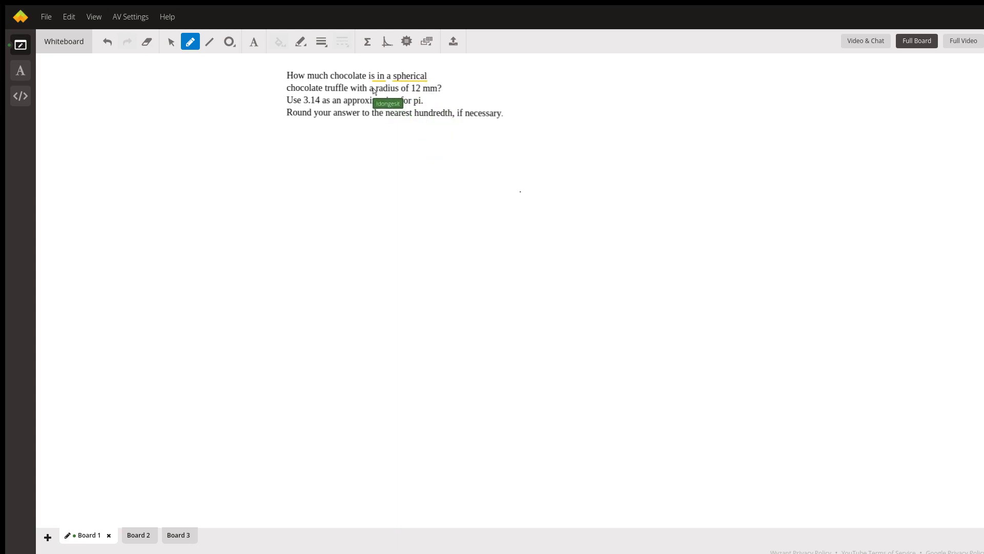
left_click_drag(376, 92, 438, 93)
type("1.")
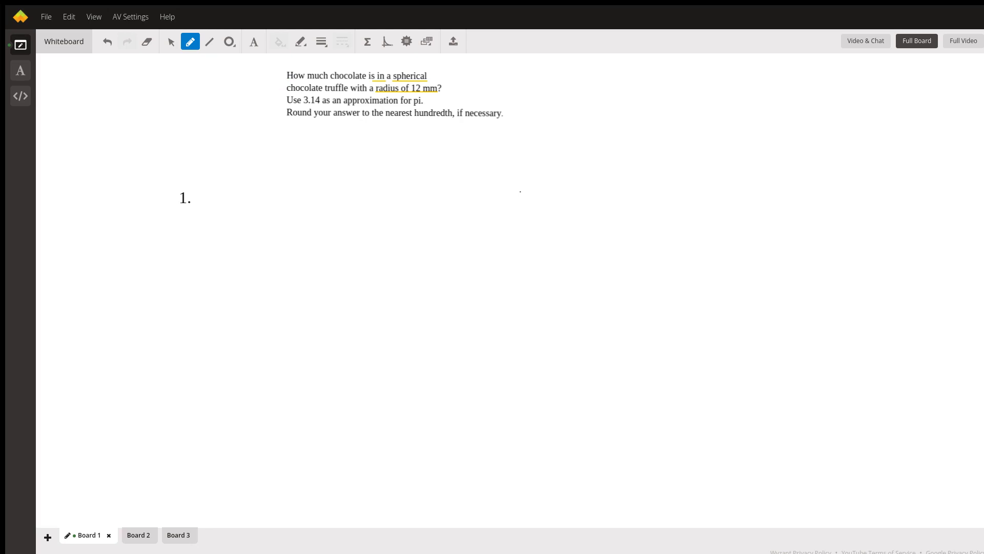
type("0 m = ")
type("1000m")
left_click_drag(245, 199, 196, 163)
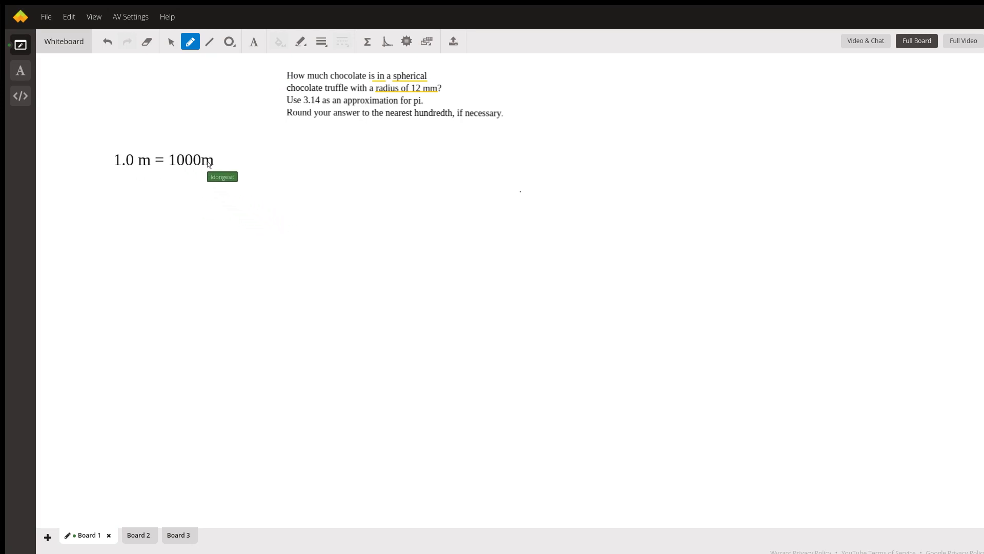
type("m")
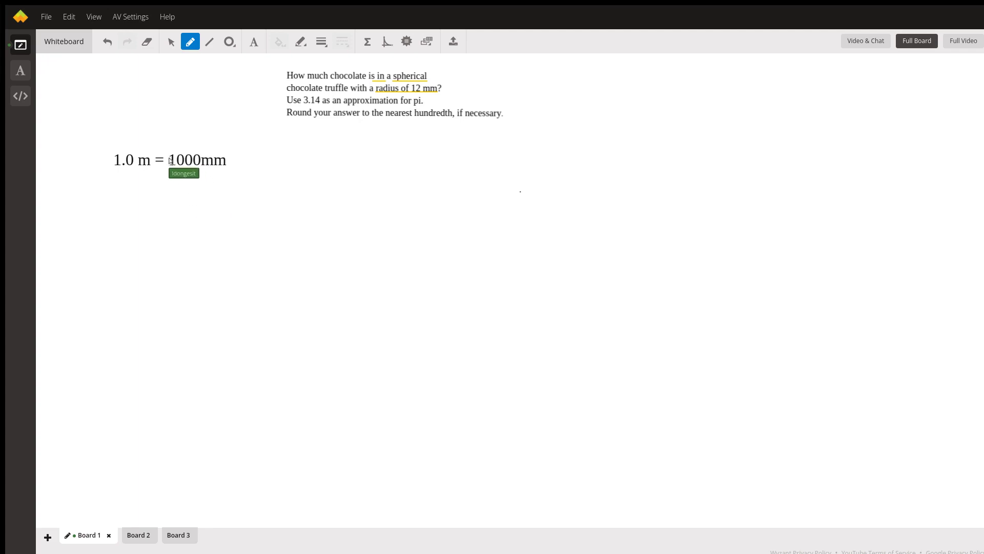
left_click_drag(164, 159, 132, 154)
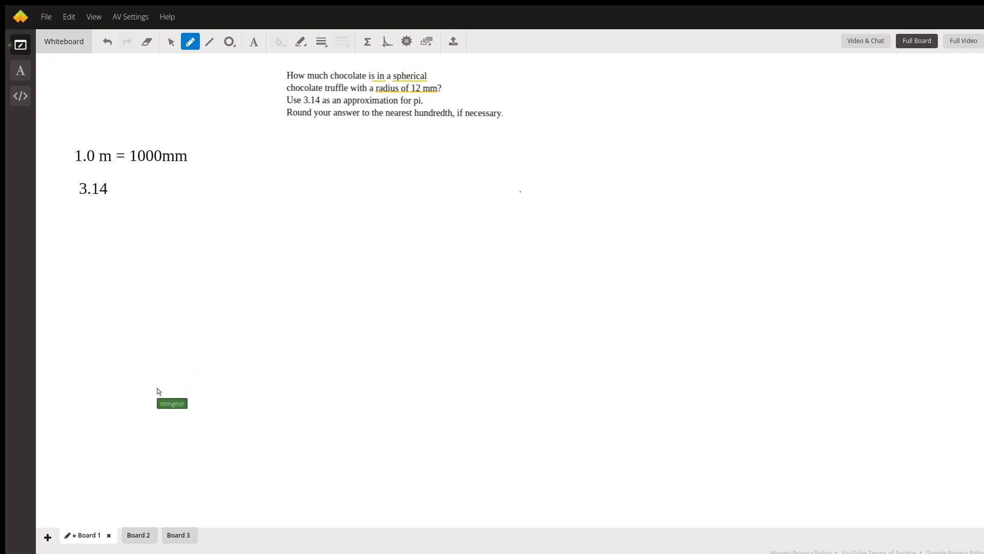
Move to the second board showing the sphere formulas
key("Page_Down")
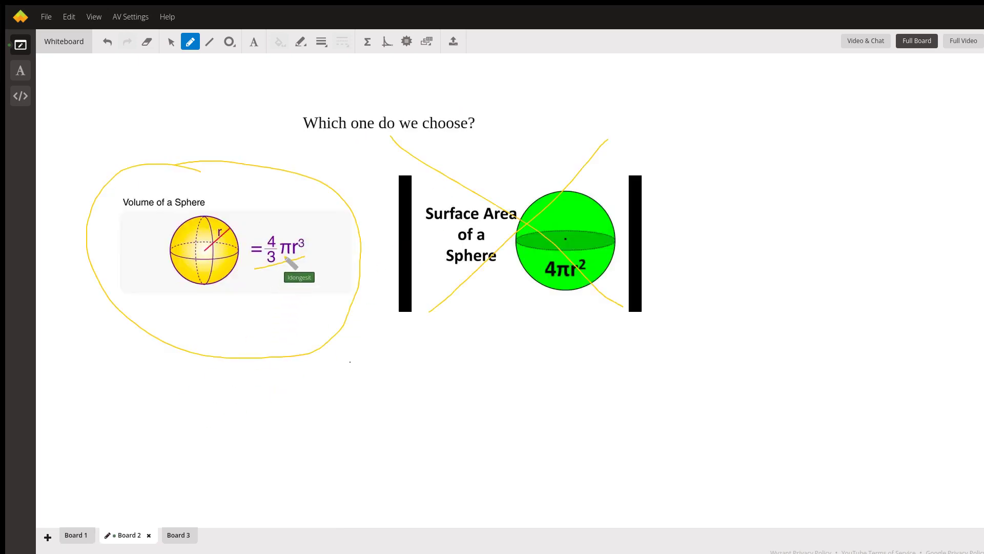
Write 3.14 beneath π and 12 beneath r³, with a pointer line from r³
mouse_move(283, 262)
left_mouse_down()
mouse_move(279, 295)
mouse_move(295, 298)
left_mouse_up()
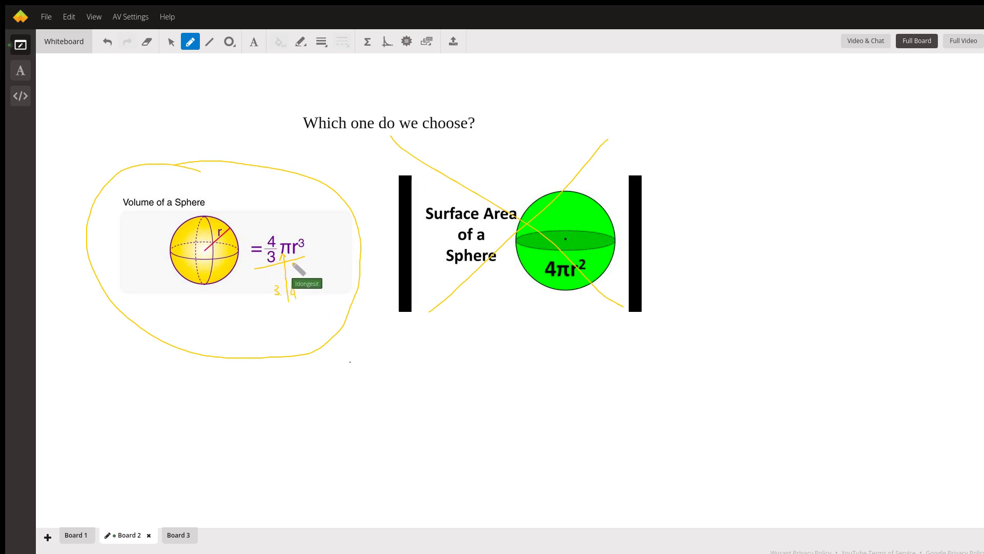
left_click_drag(297, 259, 313, 278)
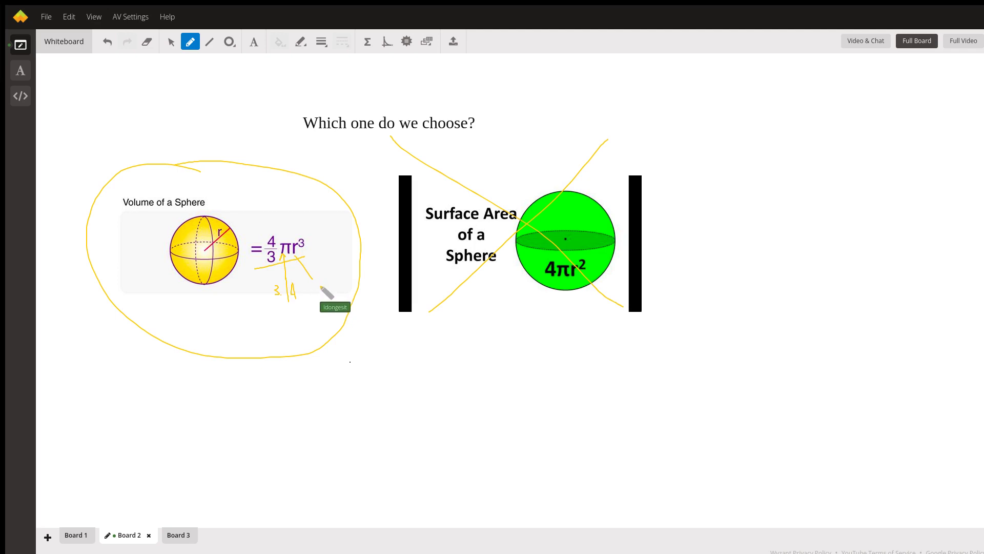
left_click_drag(318, 286, 326, 294)
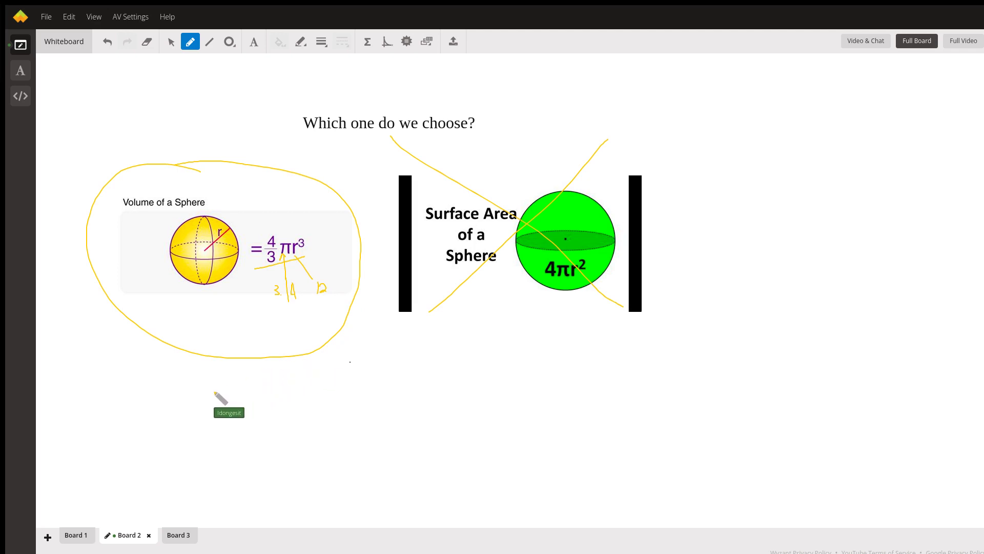
On the third board, write the answer 7,234.56 below V = 4/3(3.14)(12)³
key("Page_Down")
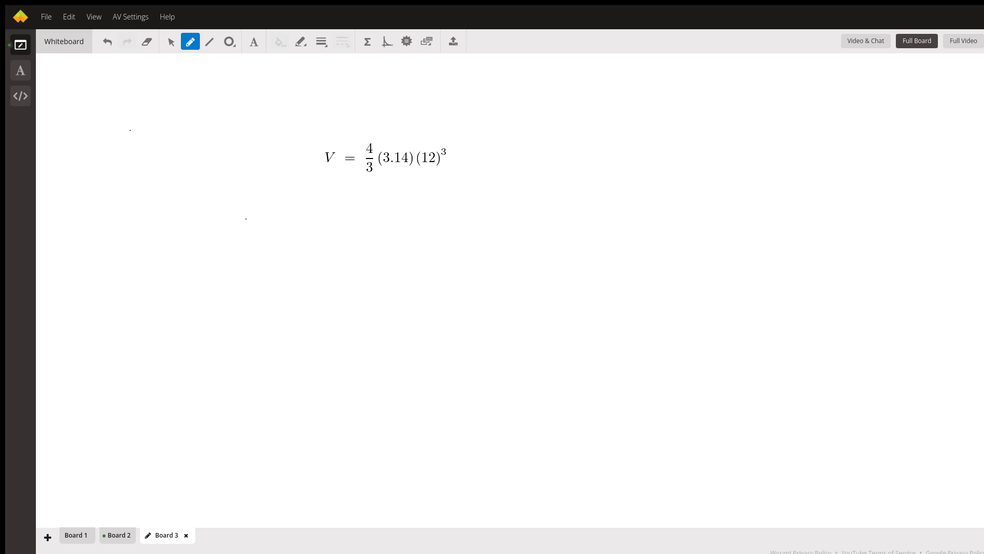
left_click_drag(308, 191, 338, 227)
mouse_move(355, 196)
left_mouse_down()
mouse_move(373, 225)
mouse_move(394, 214)
mouse_move(419, 221)
mouse_move(419, 206)
mouse_move(466, 218)
left_mouse_up()
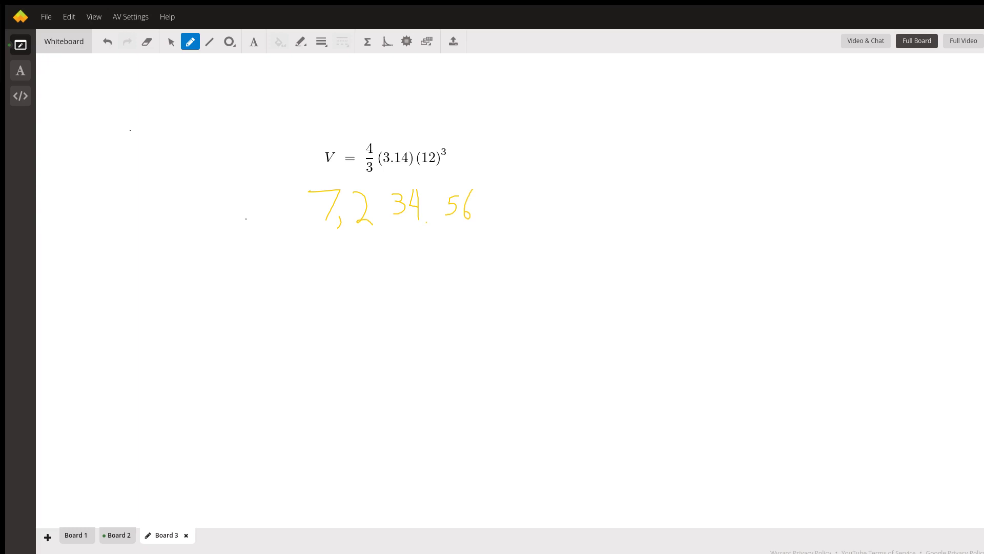
Go back to Board 2 with the circled sphere-volume formula
left_click(125, 534)
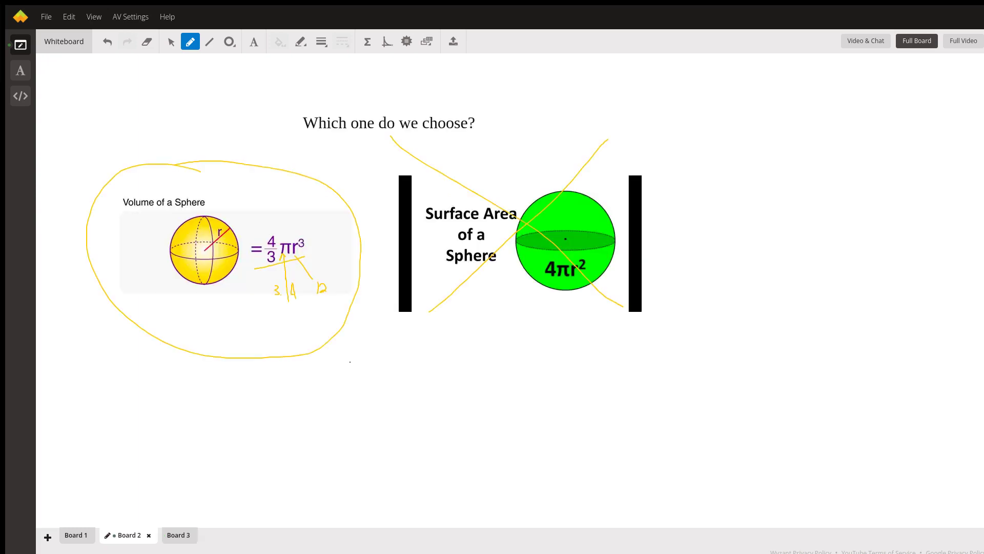